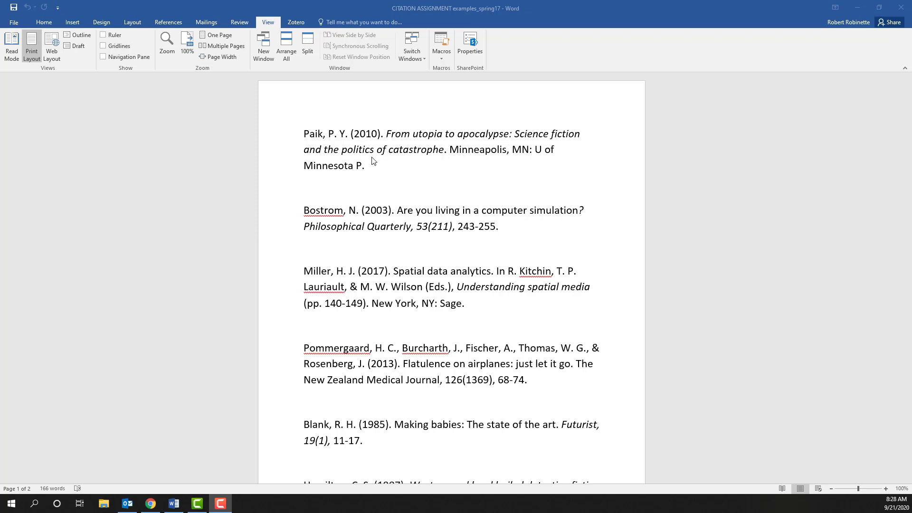
Highlight the publisher, "U of Minnesota P", in the first citation to examine its publication details
{"action": "left_click", "coordinate": [466, 152]}
{"action": "left_click_drag", "start_coordinate": [440, 151], "coordinate": [514, 151]}
{"action": "left_click", "coordinate": [450, 151]}
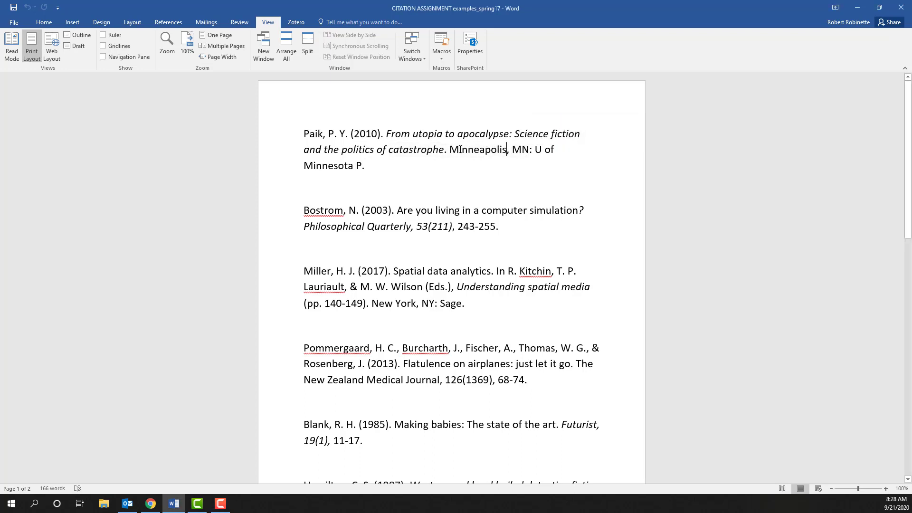
{"action": "left_click_drag", "start_coordinate": [450, 151], "coordinate": [363, 171]}
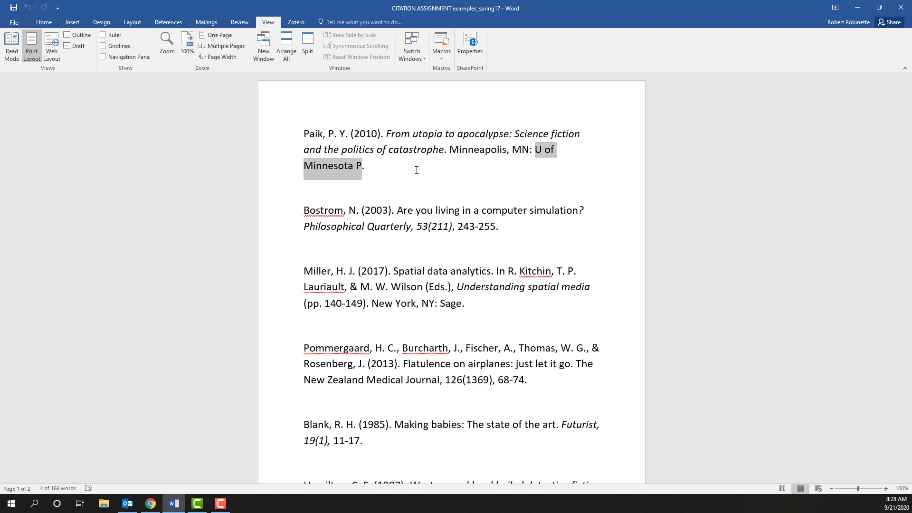
{"action": "left_click", "coordinate": [220, 503]}
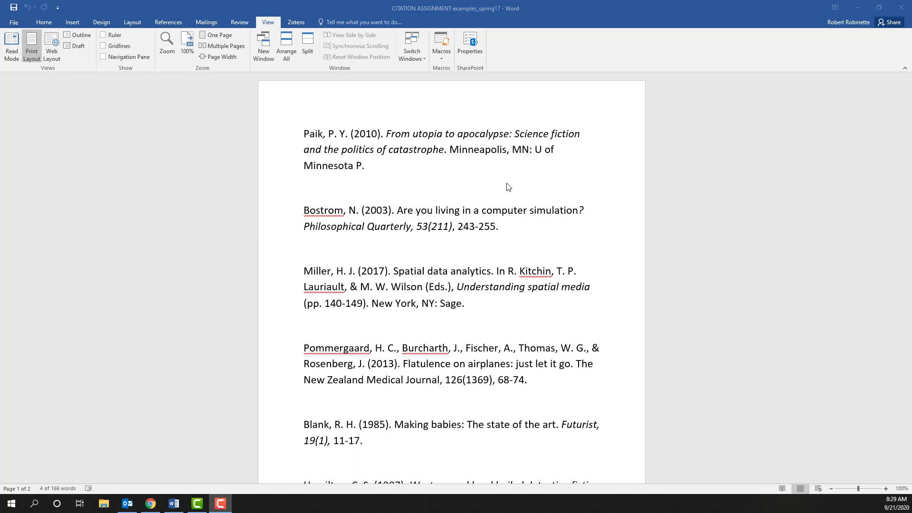
Select the main title "From utopia to apocalypse" in the first citation
{"action": "left_click_drag", "start_coordinate": [542, 149], "coordinate": [396, 134]}
{"action": "left_click", "coordinate": [401, 137]}
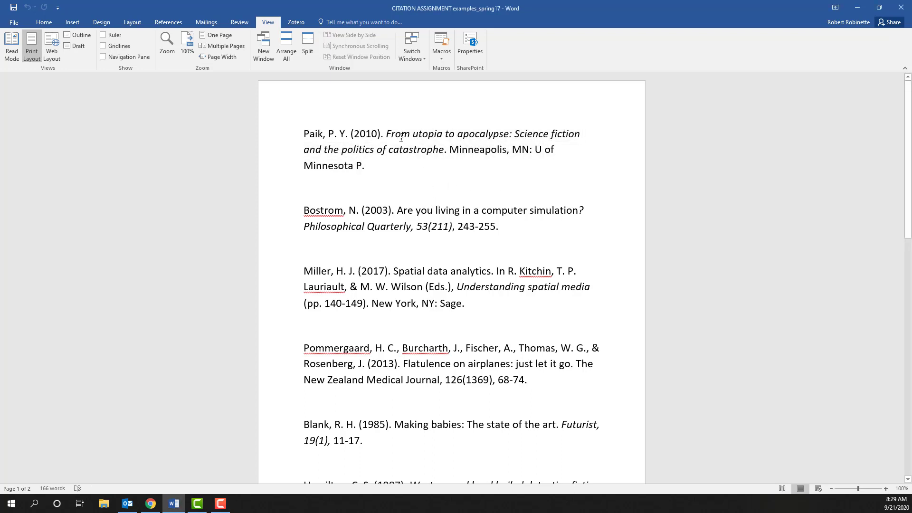
{"action": "double_click", "coordinate": [405, 137]}
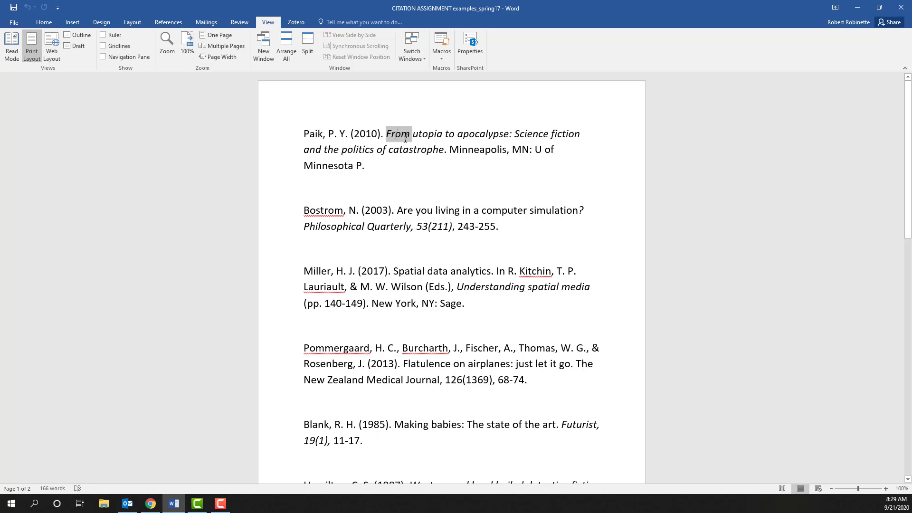
{"action": "left_click_drag", "start_coordinate": [405, 138], "coordinate": [505, 134]}
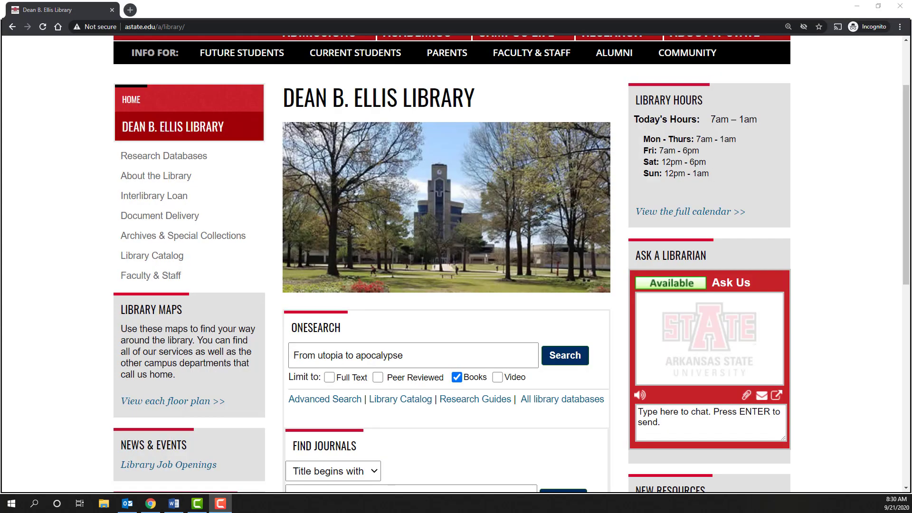
Run the OneSearch books search for "From utopia to apocalypse" and expand the first result's additional full-text links
{"action": "scroll", "coordinate": [299, 271], "scroll_direction": "down", "scroll_amount": 2}
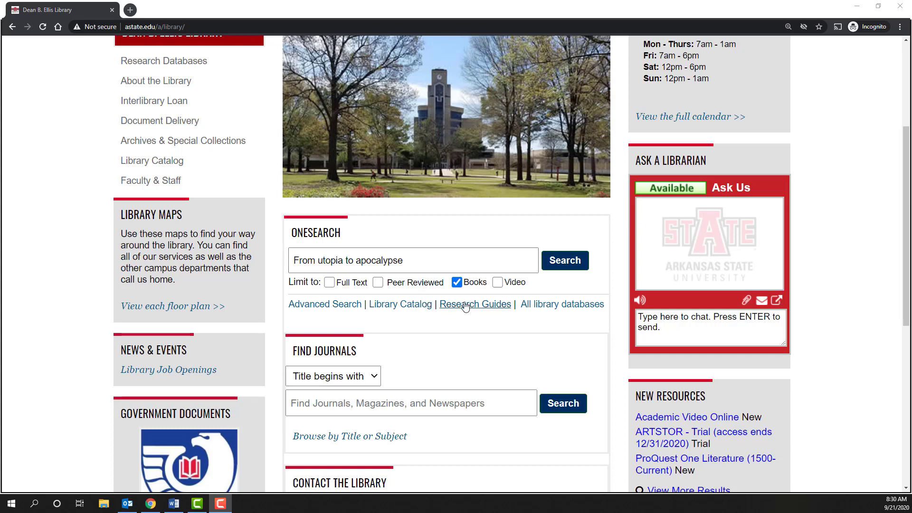
{"action": "left_click", "coordinate": [572, 261]}
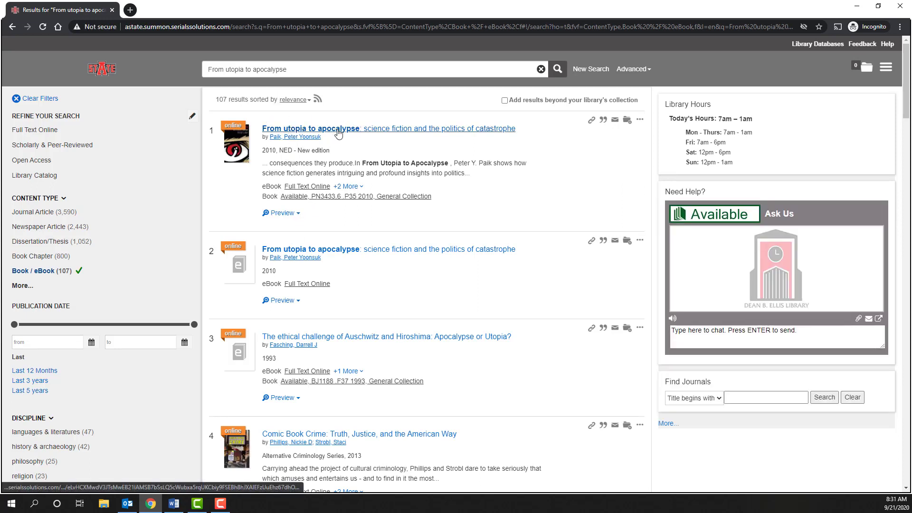
{"action": "left_click", "coordinate": [346, 186]}
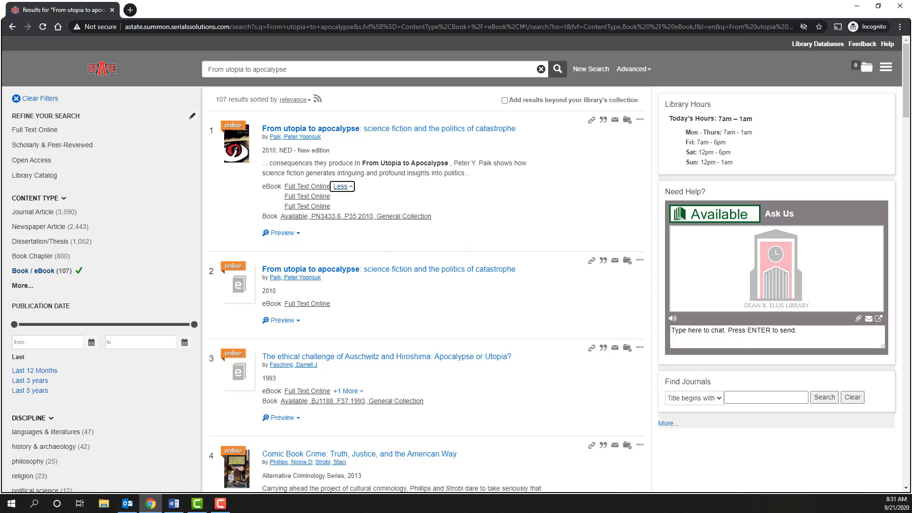
Switch to Word and copy the journal title "Philosophical Quarterly" from the second citation
{"action": "key", "text": "alt+Tab"}
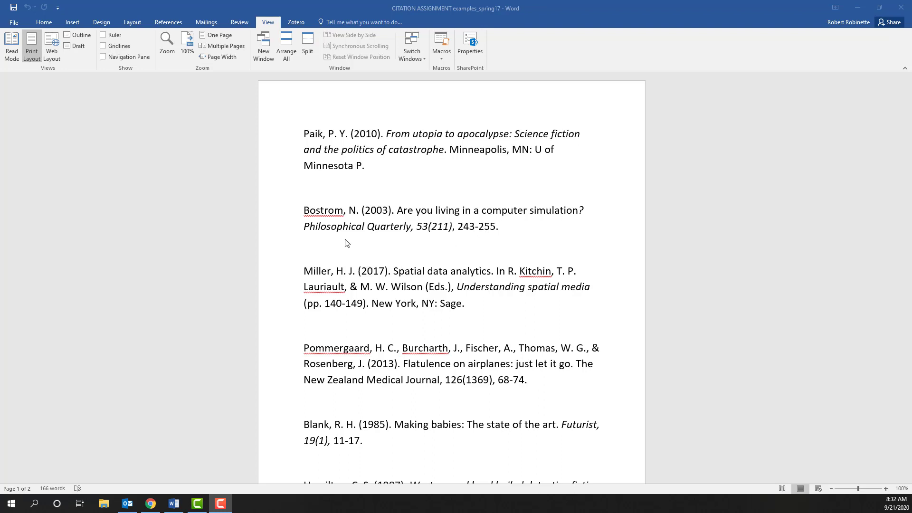
{"action": "left_click_drag", "start_coordinate": [331, 230], "coordinate": [387, 228]}
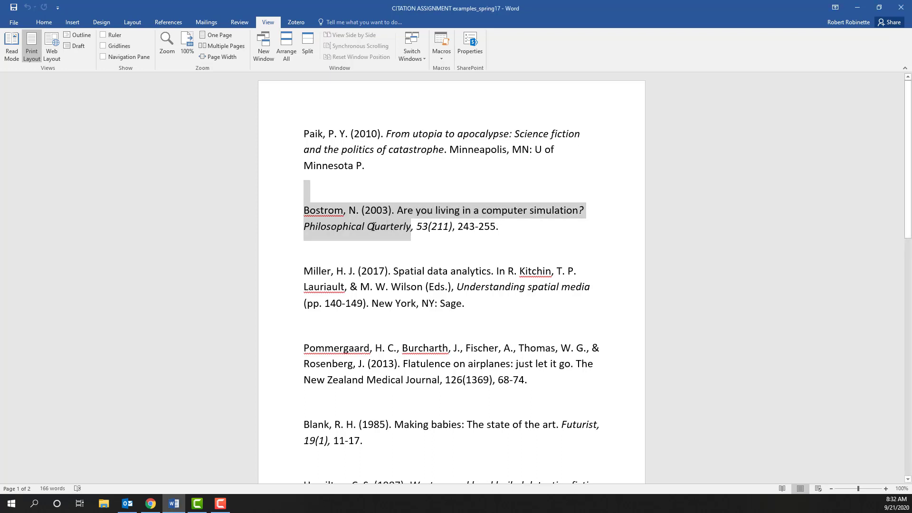
{"action": "left_click", "coordinate": [387, 227]}
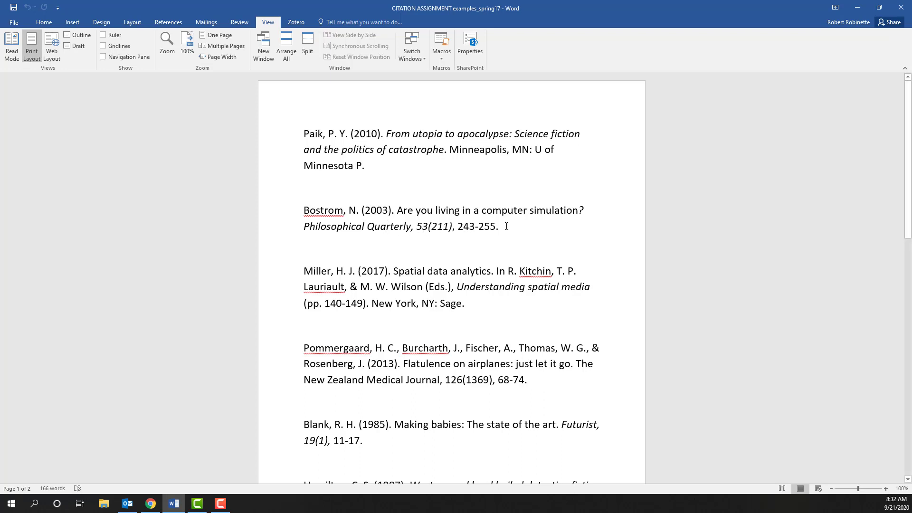
{"action": "left_click_drag", "start_coordinate": [323, 227], "coordinate": [383, 232]}
{"action": "key", "text": "ctrl+c"}
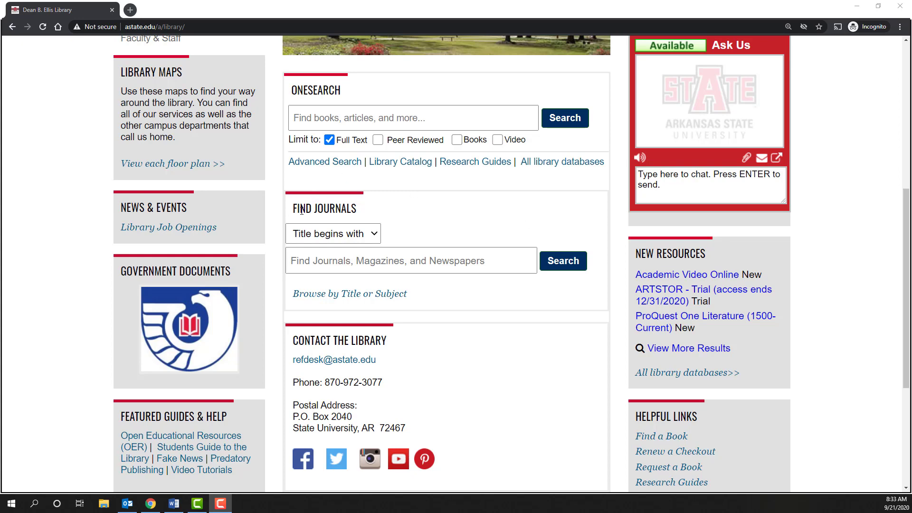
Search Find Journals for titles beginning with "Philosophical Quarterly" using the copied journal title
{"action": "left_click_drag", "start_coordinate": [293, 207], "coordinate": [360, 210]}
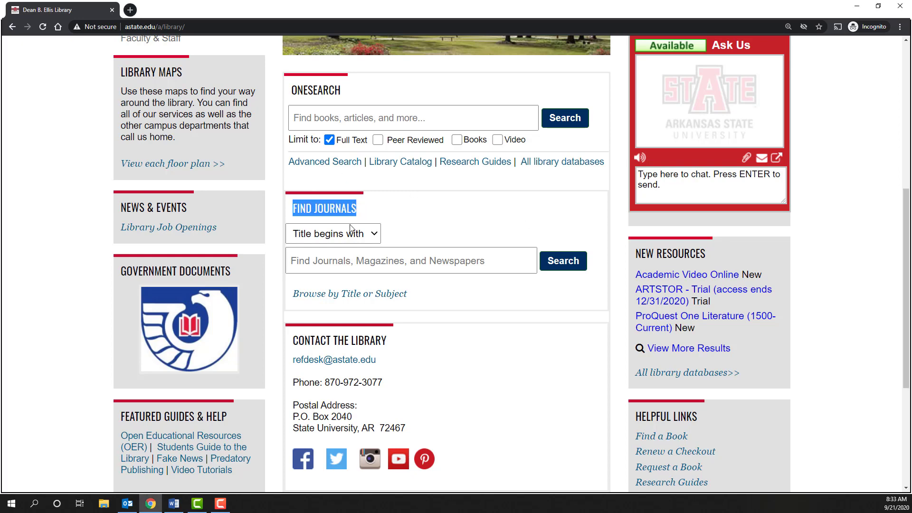
{"action": "left_click", "coordinate": [353, 266]}
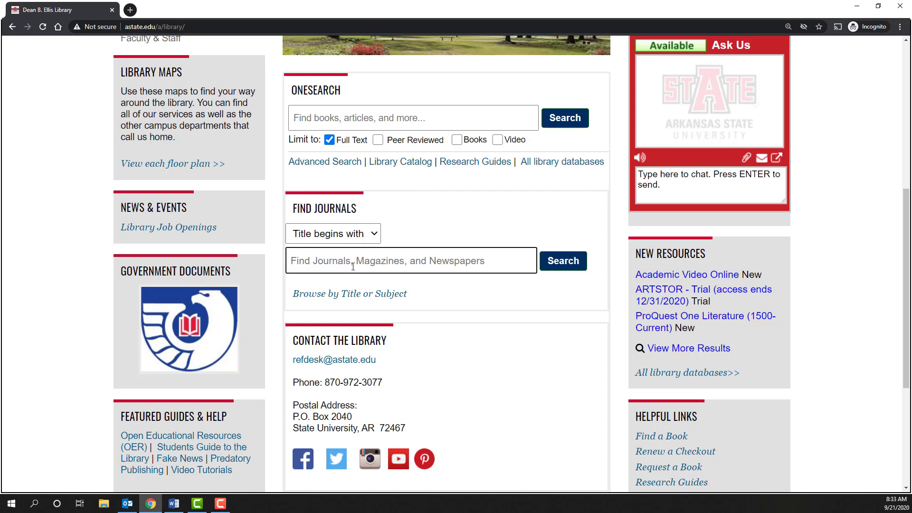
{"action": "key", "text": "ctrl+v"}
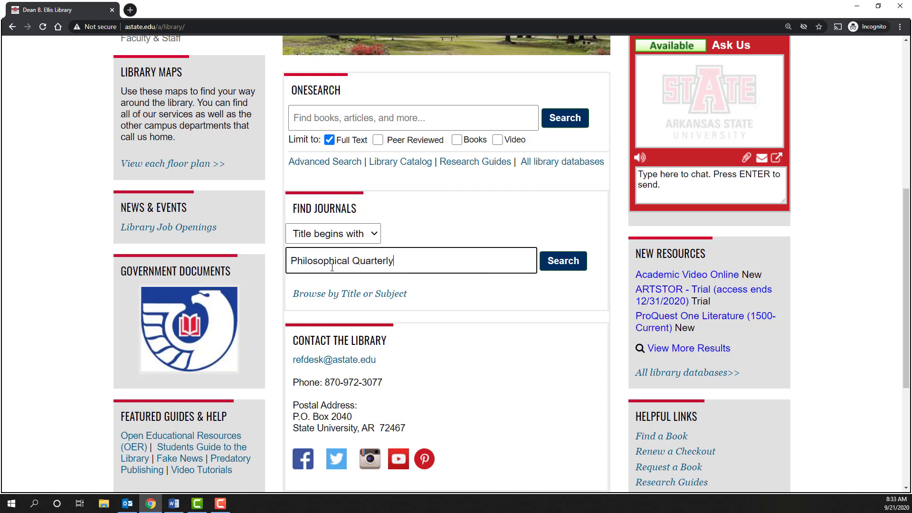
{"action": "left_click", "coordinate": [572, 264]}
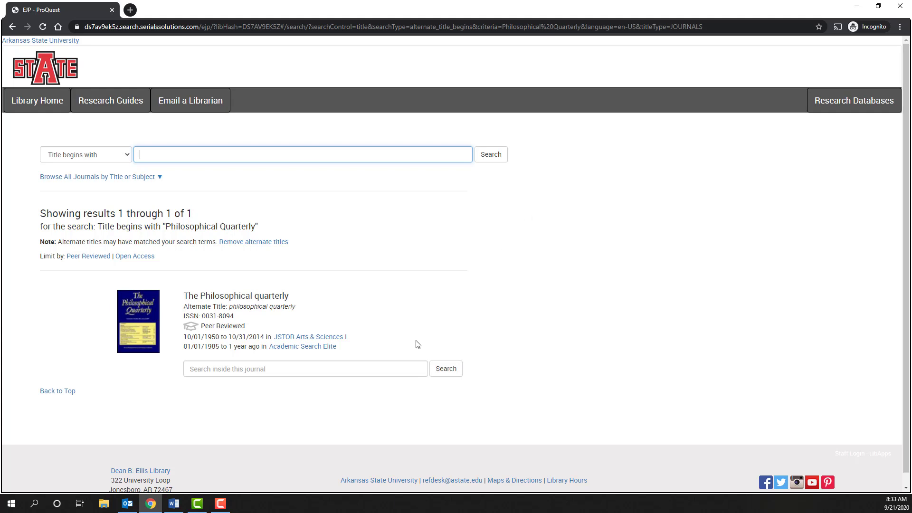
{"action": "scroll", "coordinate": [232, 276], "scroll_direction": "down", "scroll_amount": 1}
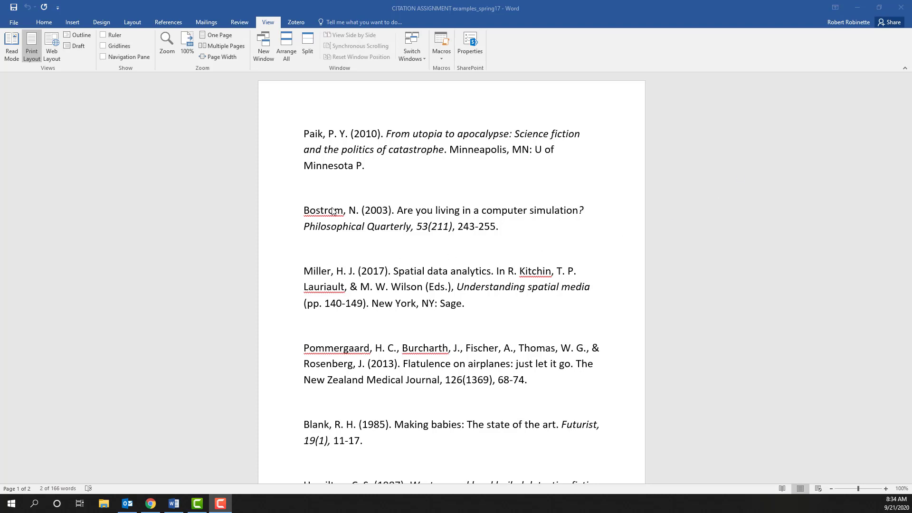
Highlight the year 2003 in the second citation, then switch to Chrome and open the journal in JSTOR Arts & Sciences I
{"action": "double_click", "coordinate": [375, 212]}
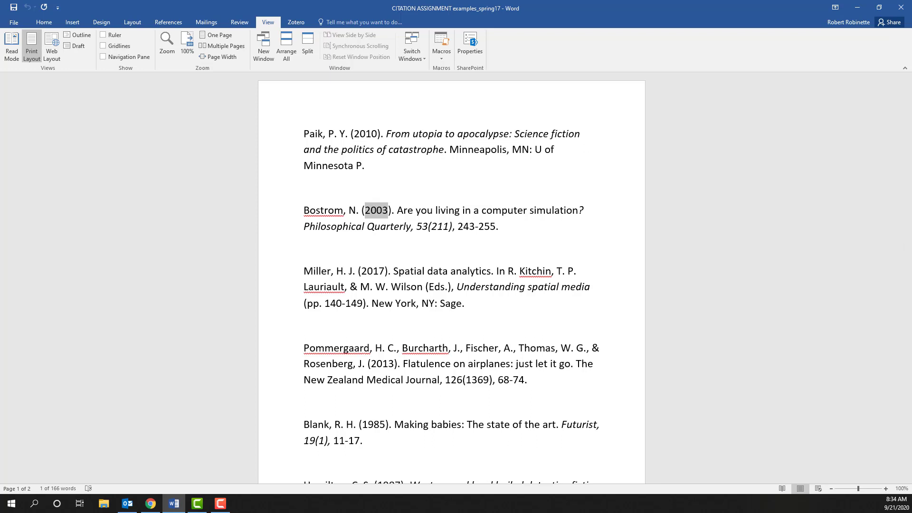
{"action": "key", "text": "alt+Tab"}
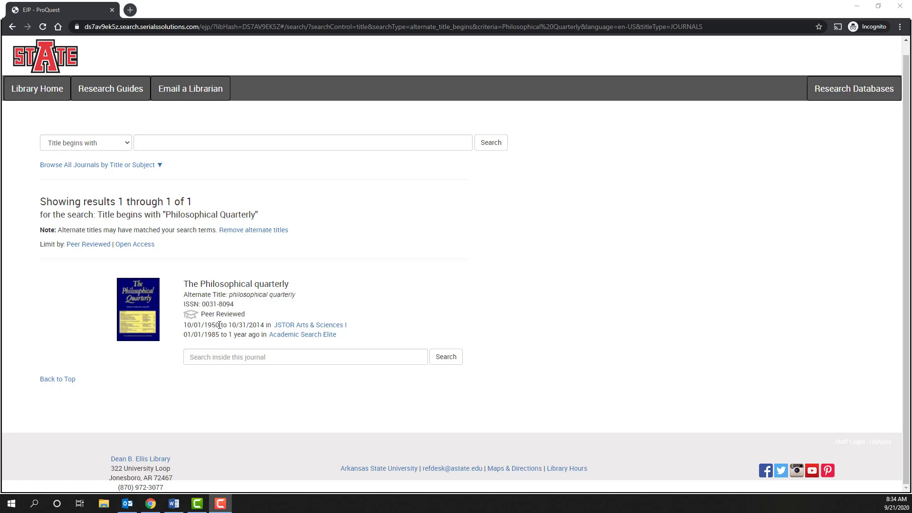
{"action": "left_click", "coordinate": [301, 325]}
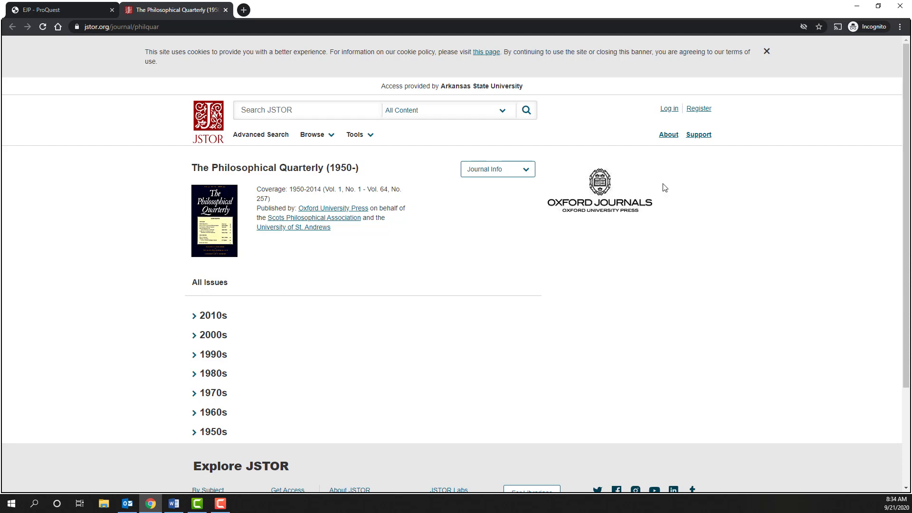
Expand the journal's 2000s issues, check the citation's volume 53 in Word, and open issue No. 211, April 2003
{"action": "left_click", "coordinate": [195, 336]}
{"action": "scroll", "coordinate": [185, 316], "scroll_direction": "down", "scroll_amount": 8}
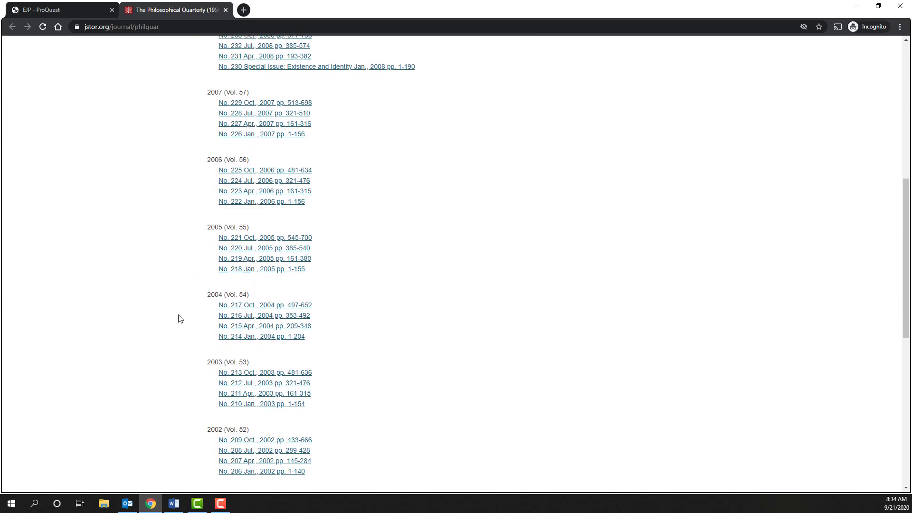
{"action": "scroll", "coordinate": [180, 319], "scroll_direction": "down", "scroll_amount": 3}
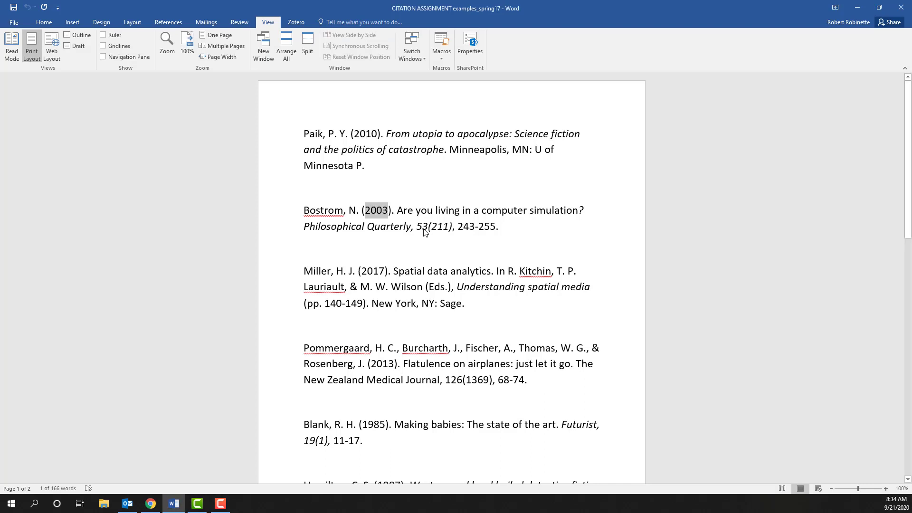
{"action": "double_click", "coordinate": [423, 228]}
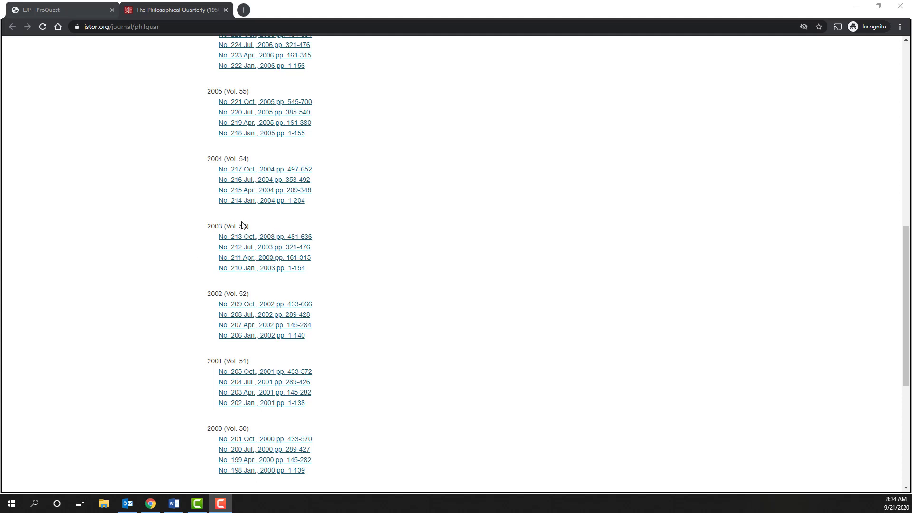
{"action": "double_click", "coordinate": [243, 226]}
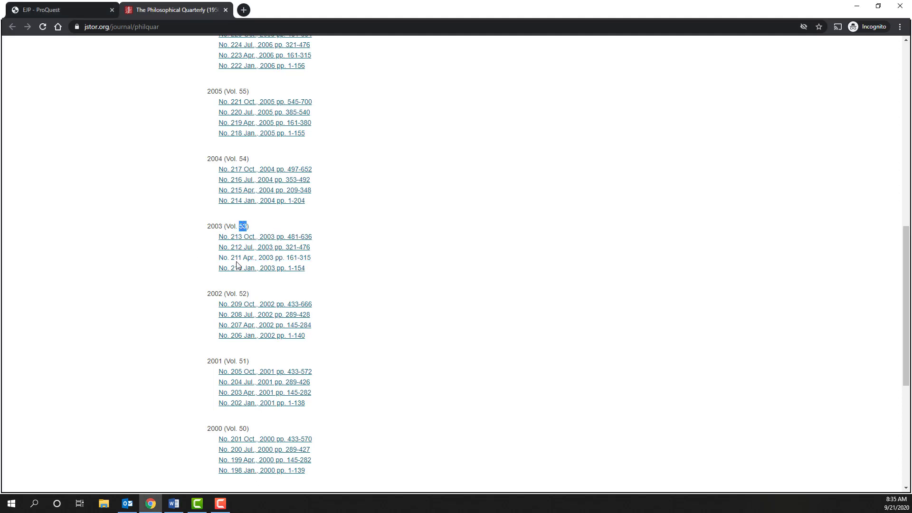
{"action": "left_click", "coordinate": [260, 261]}
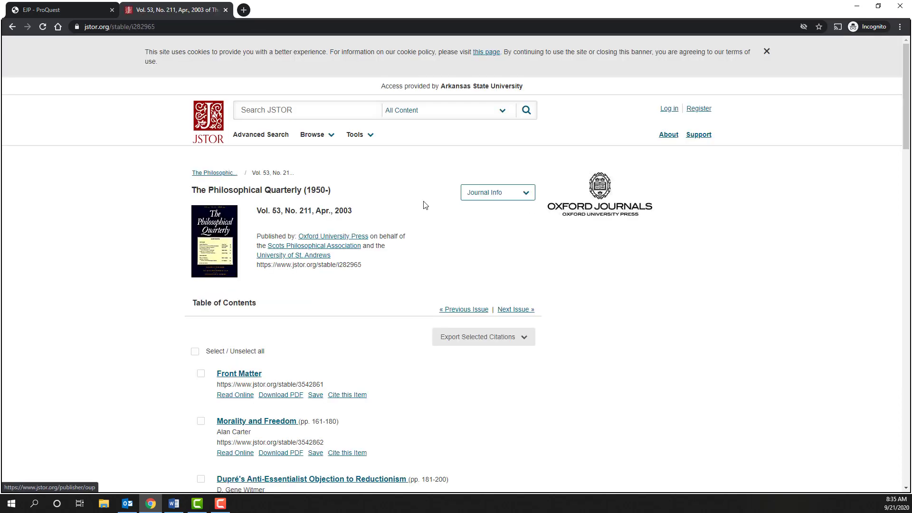
Find "Are We Living in a Computer Simulation?" in the issue's table of contents and highlight its page range
{"action": "scroll", "coordinate": [425, 205], "scroll_direction": "down", "scroll_amount": 6}
{"action": "scroll", "coordinate": [551, 194], "scroll_direction": "down", "scroll_amount": 2}
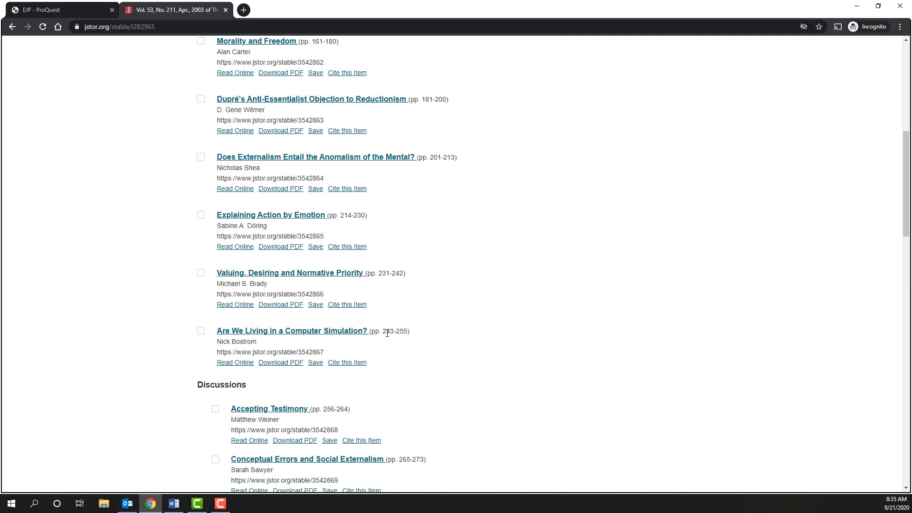
{"action": "left_click_drag", "start_coordinate": [383, 331], "coordinate": [408, 332]}
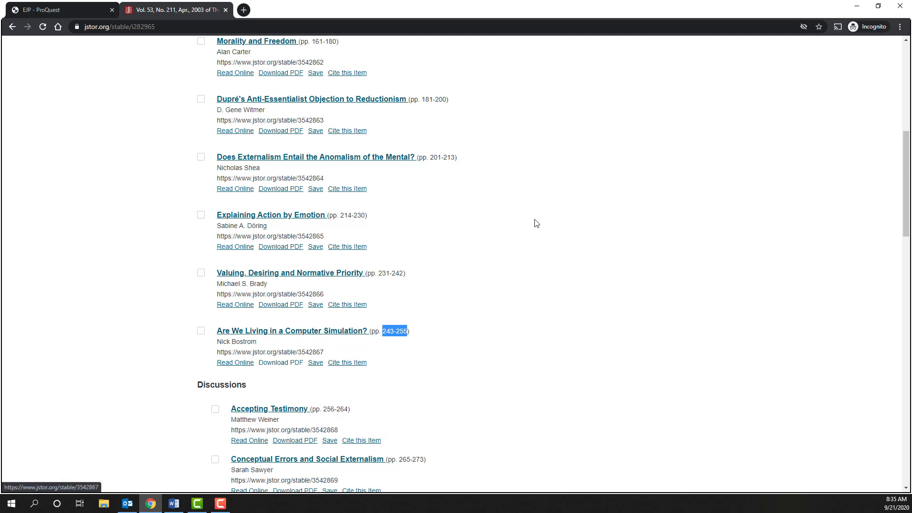
Switch to Word and select the journal title "Futurist" in the 1985 "Making babies" citation
{"action": "key", "text": "alt+Tab"}
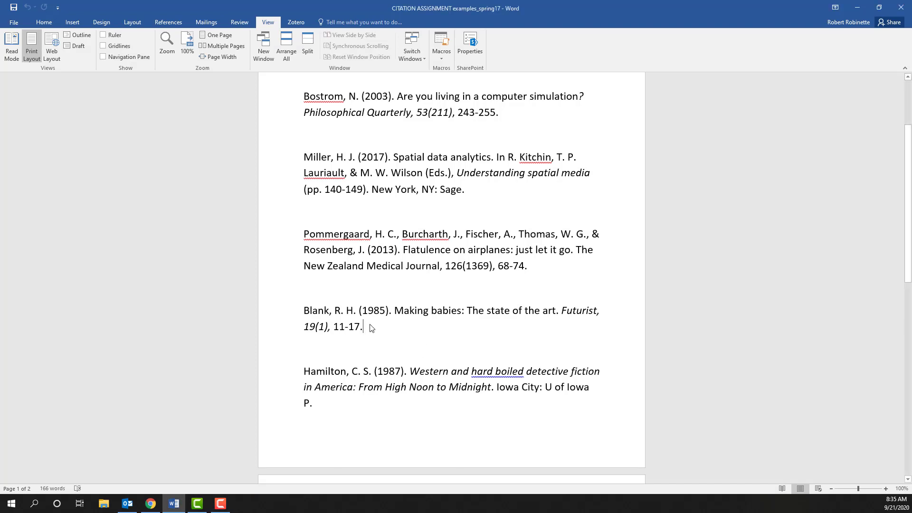
{"action": "left_click_drag", "start_coordinate": [369, 328], "coordinate": [299, 312]}
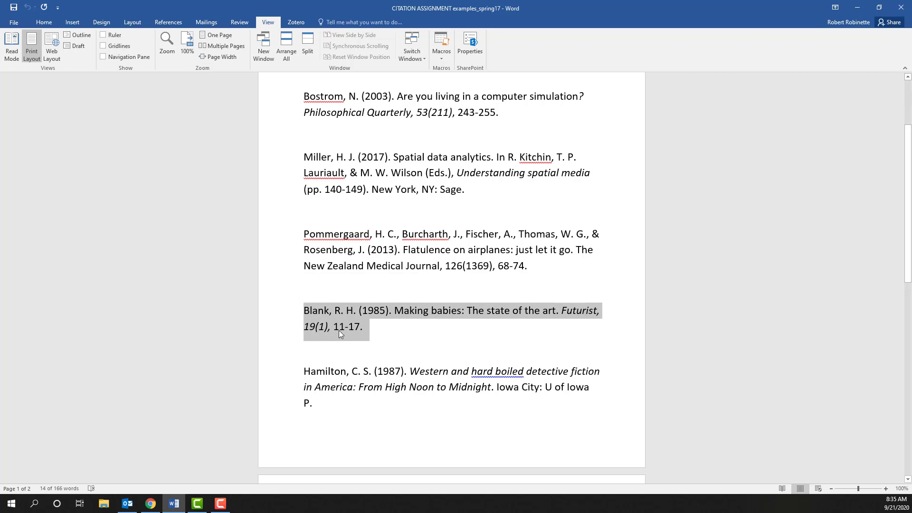
{"action": "left_click", "coordinate": [572, 311]}
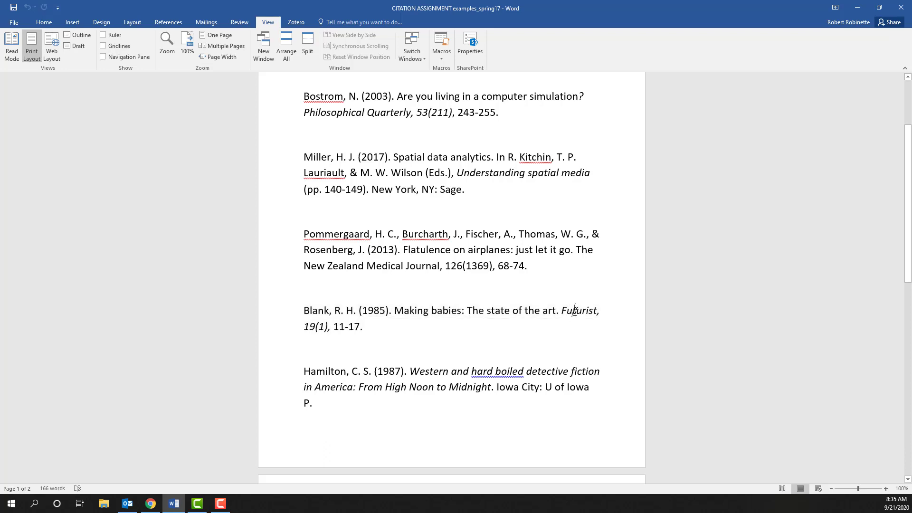
{"action": "double_click", "coordinate": [574, 312]}
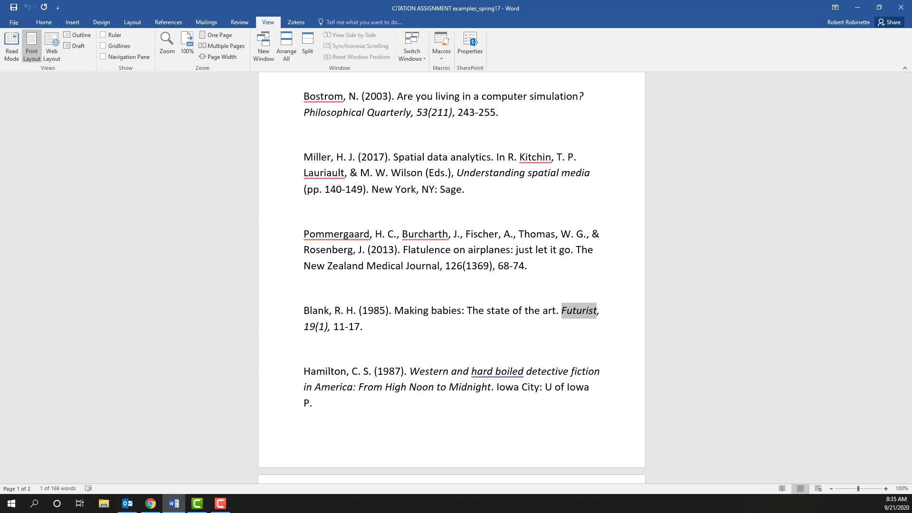
Switch to Chrome and search Find Journals on the library homepage for titles beginning with "Futurist"
{"action": "key", "text": "alt+Tab"}
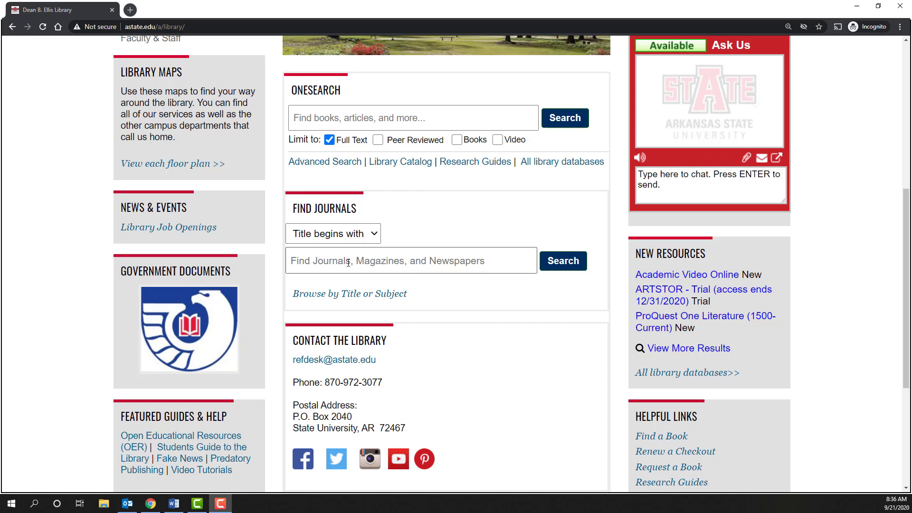
{"action": "left_click", "coordinate": [347, 263]}
{"action": "type", "text": "Futurist"}
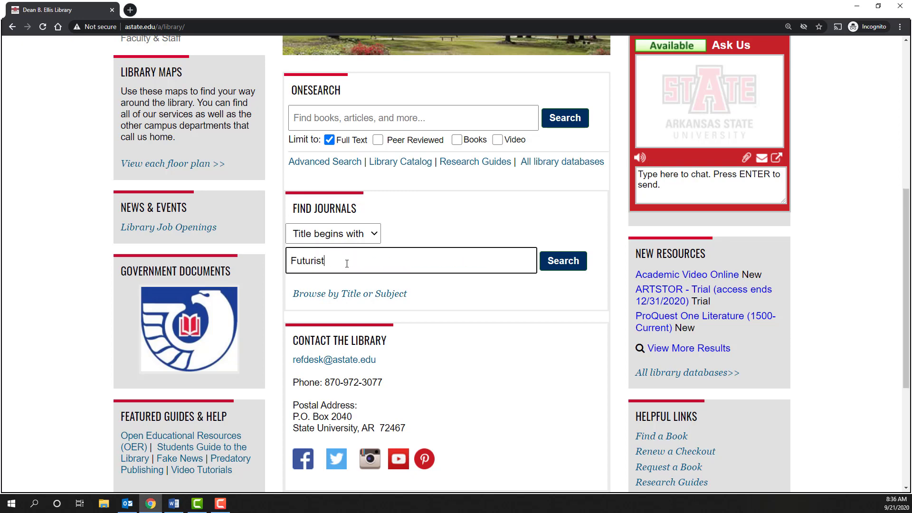
{"action": "left_click", "coordinate": [576, 257]}
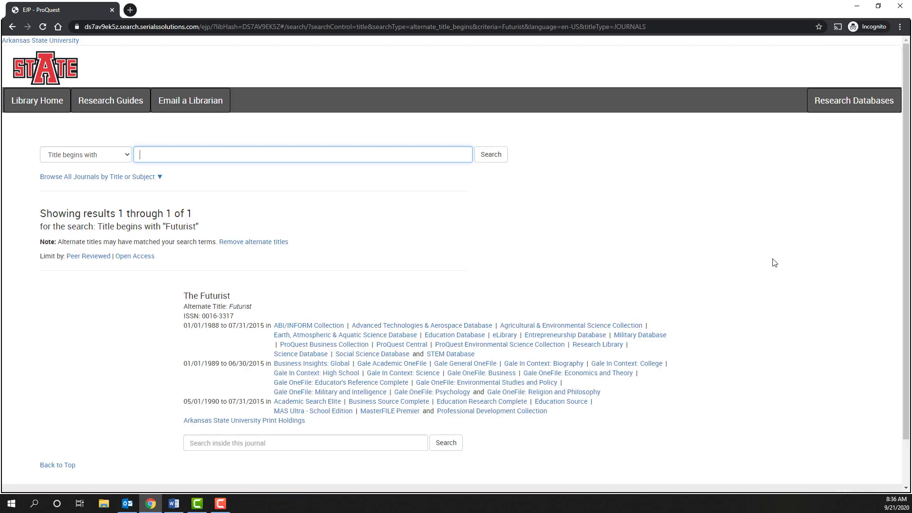
Review The Futurist's database coverage dates, check the "Making babies" citation's year in Word, and return to the journal results in Chrome
{"action": "scroll", "coordinate": [775, 263], "scroll_direction": "down", "scroll_amount": 1}
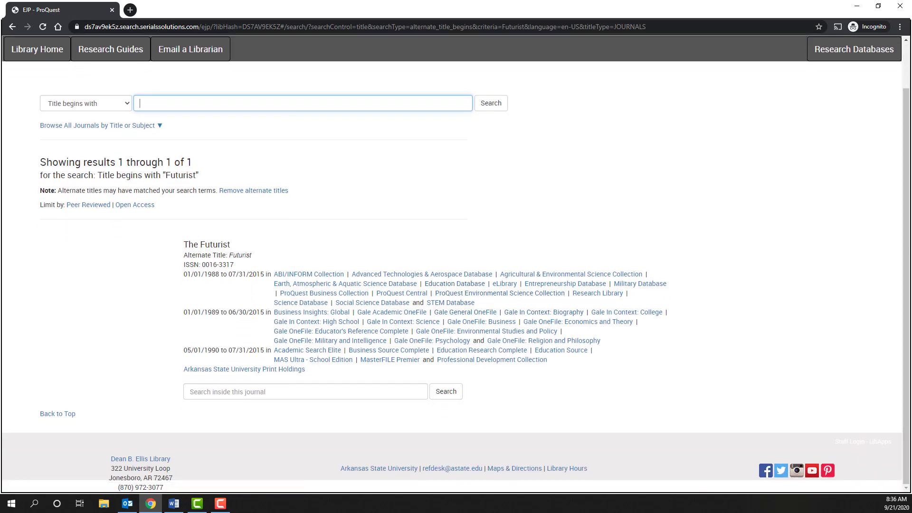
{"action": "left_click", "coordinate": [174, 503]}
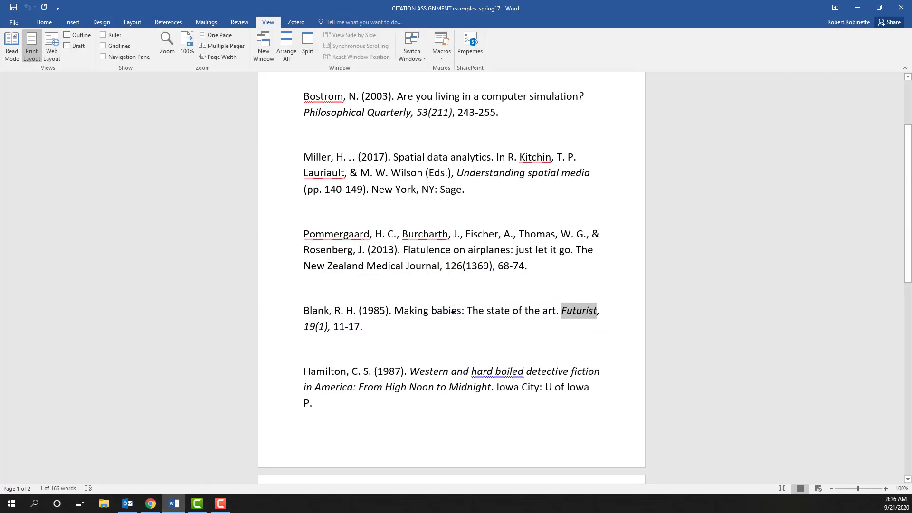
{"action": "left_click", "coordinate": [856, 7]}
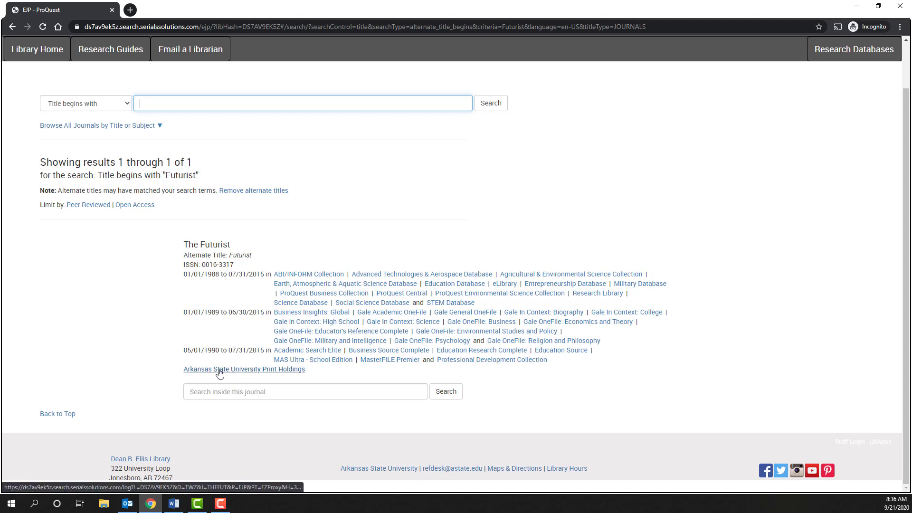
Open the Arkansas State University print holdings for The Futurist and highlight the Older Issues volume range in the catalog record
{"action": "left_click", "coordinate": [243, 374]}
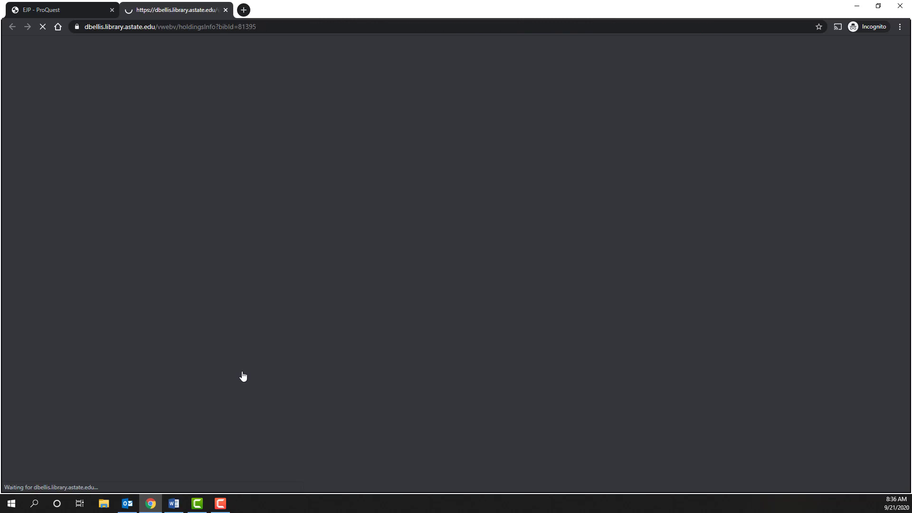
{"action": "scroll", "coordinate": [292, 326], "scroll_direction": "down", "scroll_amount": 1}
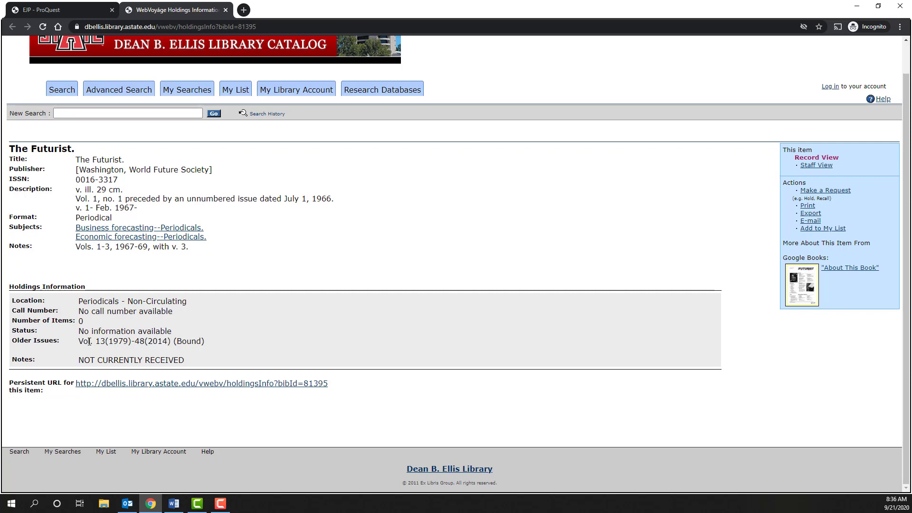
{"action": "left_click_drag", "start_coordinate": [83, 342], "coordinate": [201, 343]}
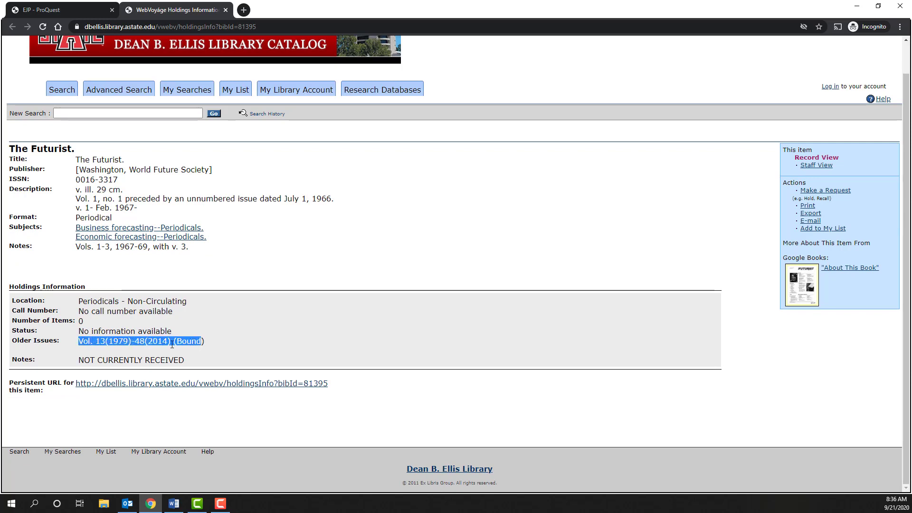